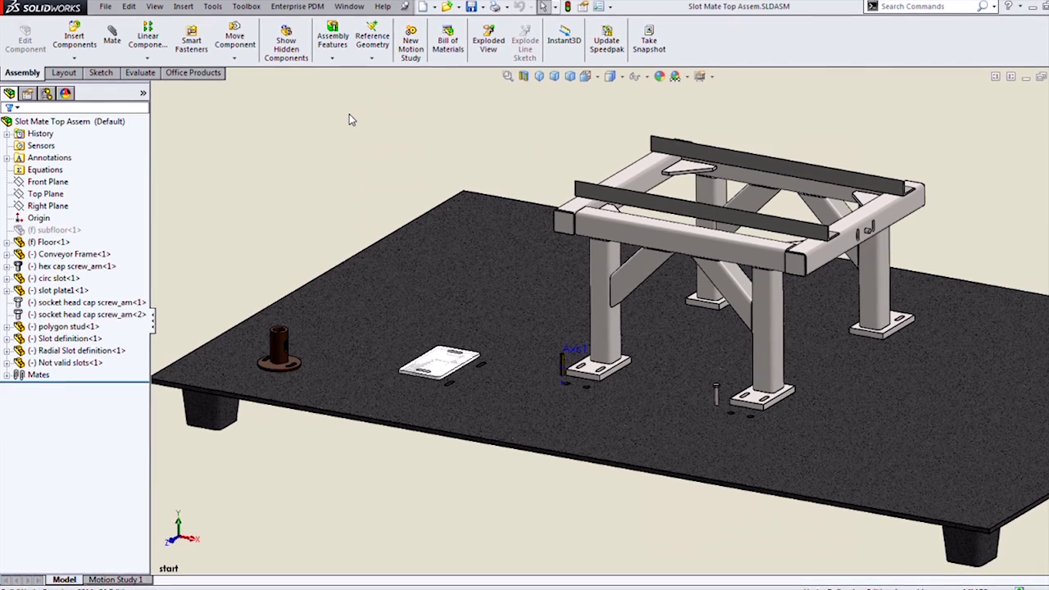
- Cycle through saved views 1, 2 and 3 to see the straight, curved and red slot plates
{"action": "key", "text": "space"}
{"action": "left_click", "coordinate": [316, 110]}
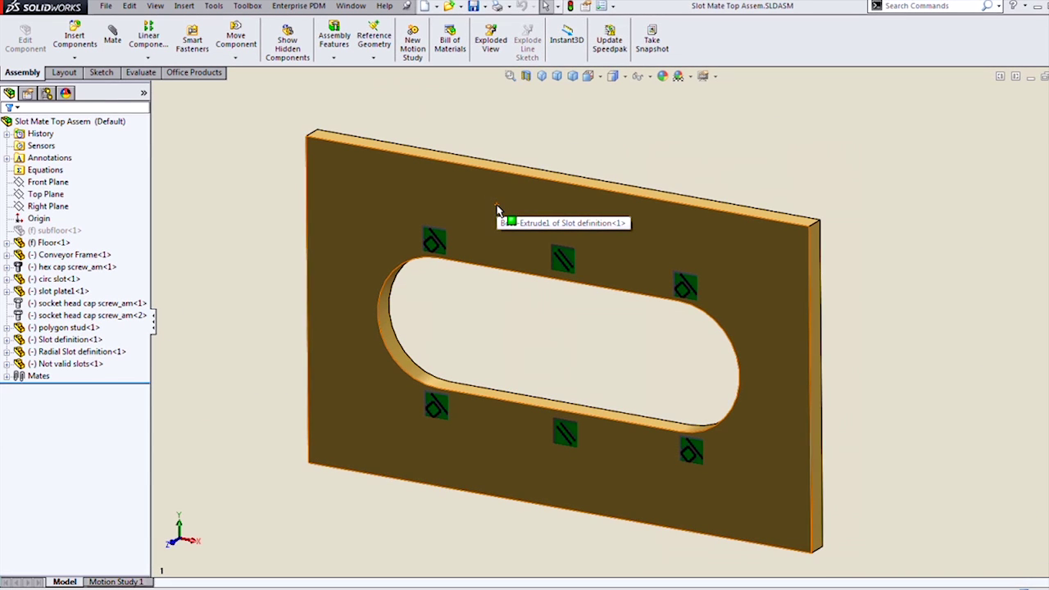
{"action": "key", "text": "space"}
{"action": "left_click", "coordinate": [460, 233]}
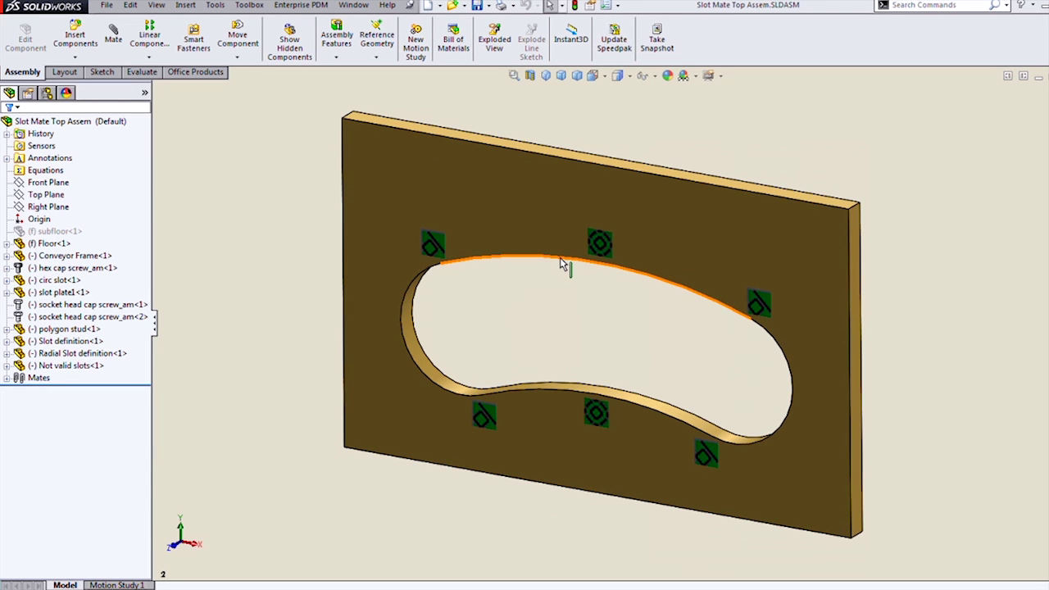
{"action": "key", "text": "space"}
{"action": "left_click", "coordinate": [507, 274]}
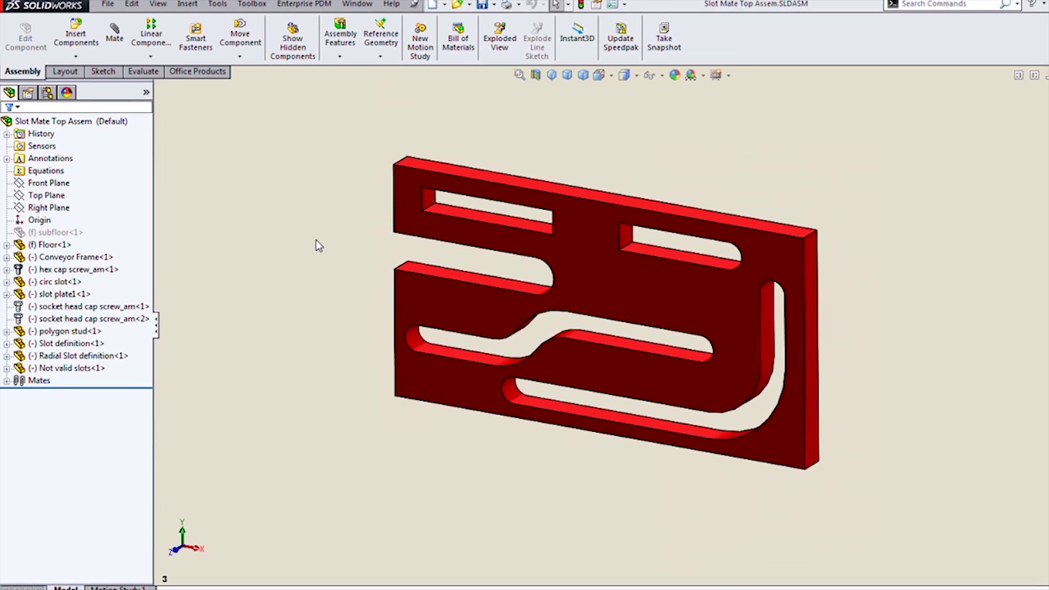
{"action": "key", "text": "space"}
- Add a Center in Slot slot mate between the foot plate's left slot face and the floor hole
{"action": "double_click", "coordinate": [290, 254]}
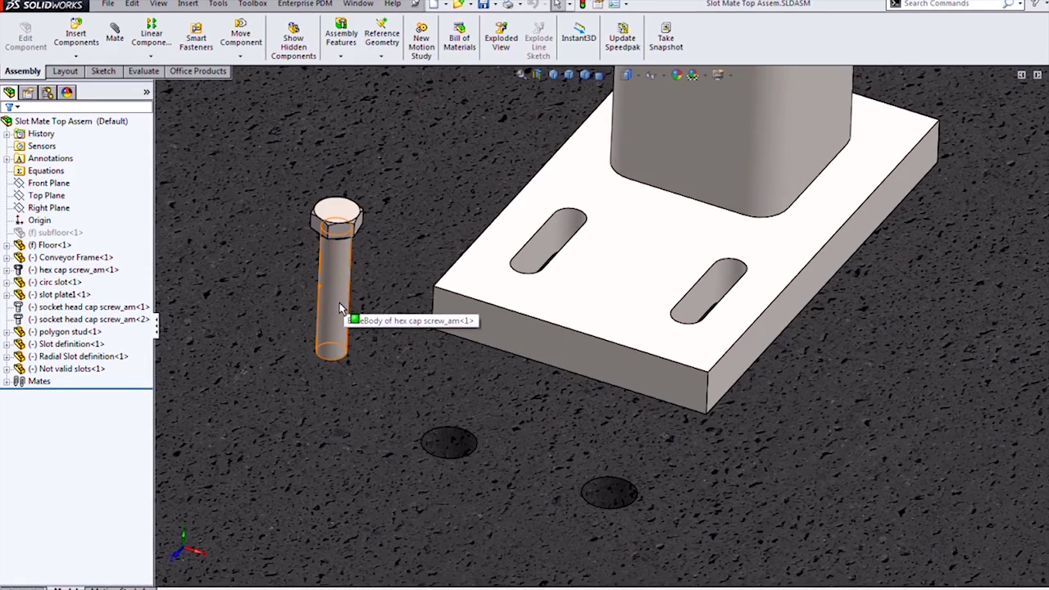
{"action": "left_click", "coordinate": [115, 37]}
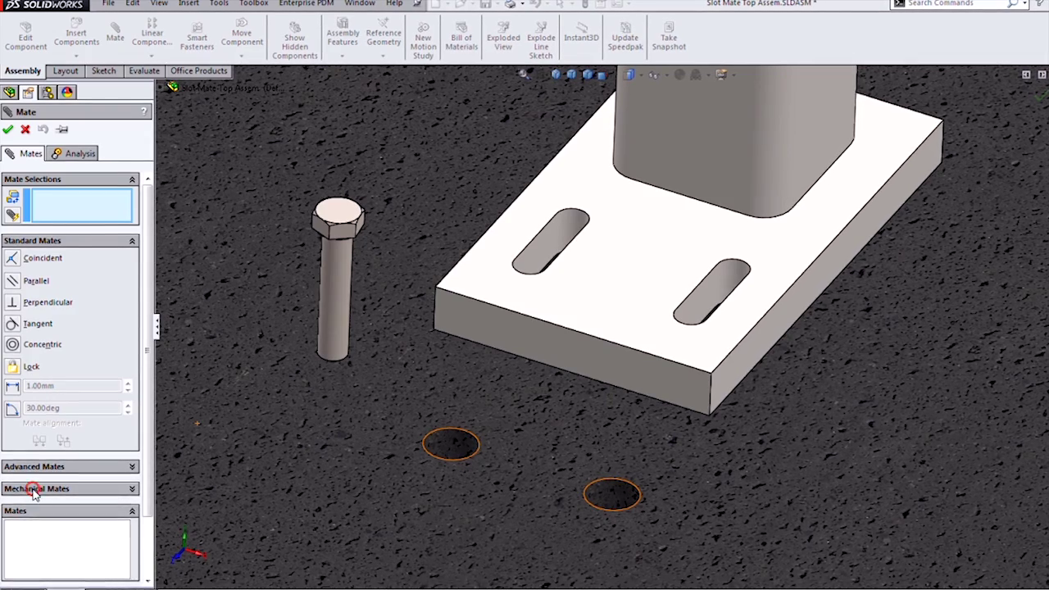
{"action": "left_click", "coordinate": [34, 489]}
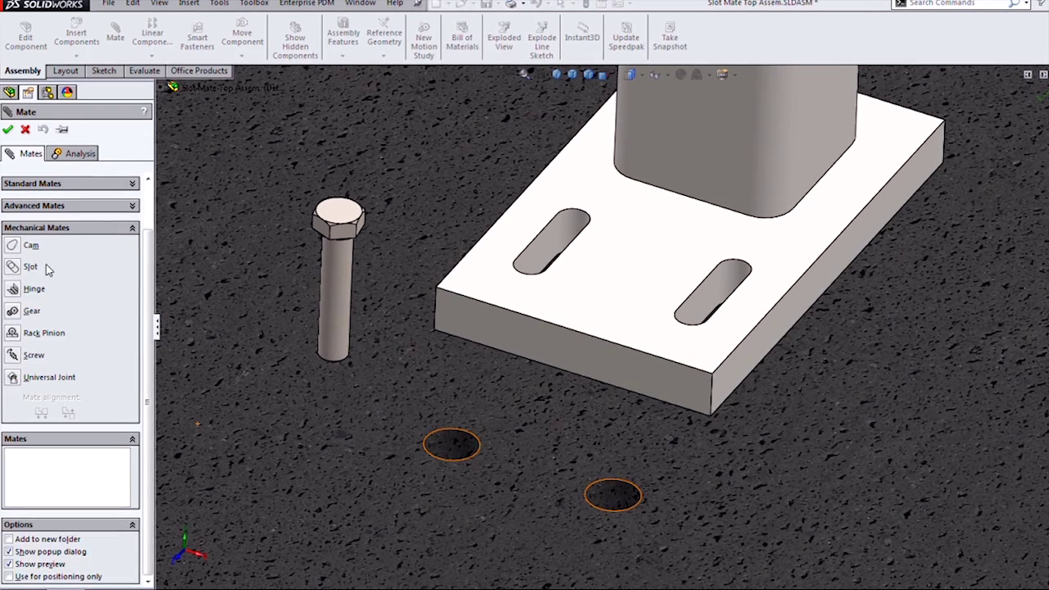
{"action": "left_click", "coordinate": [14, 267]}
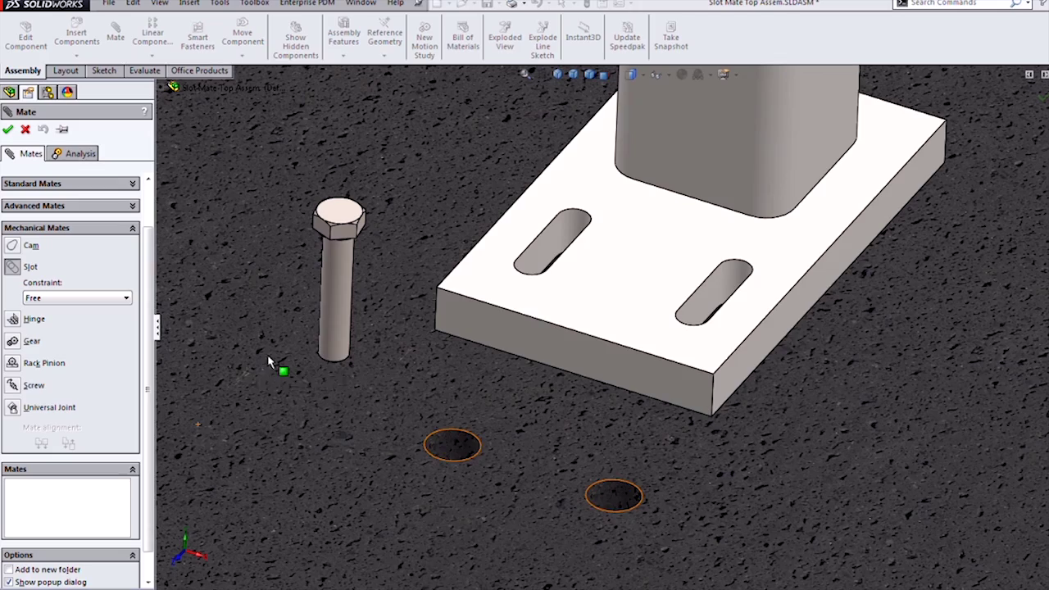
{"action": "left_click", "coordinate": [542, 259]}
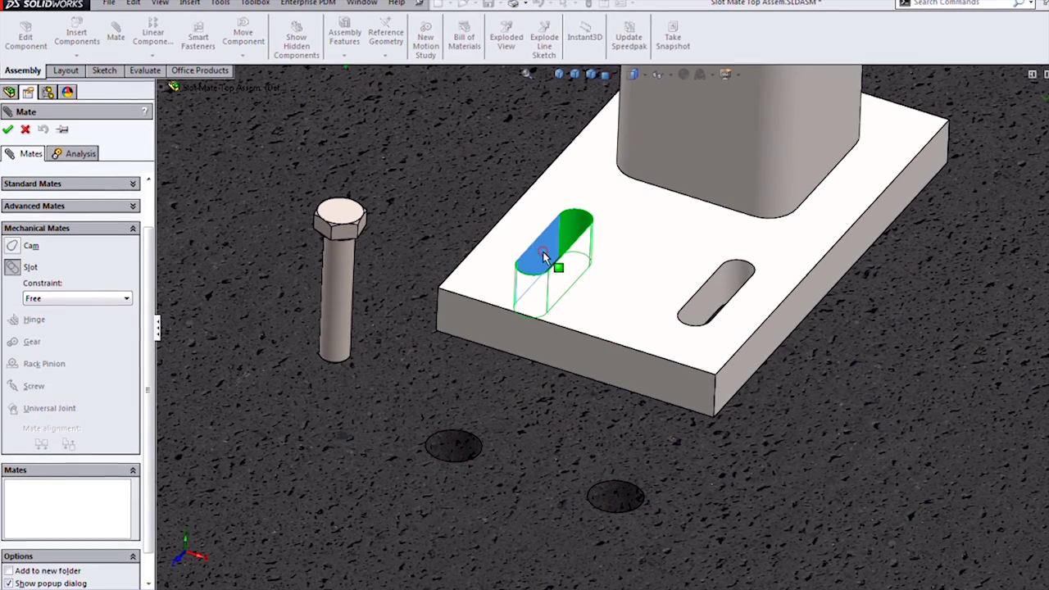
{"action": "left_click", "coordinate": [450, 447]}
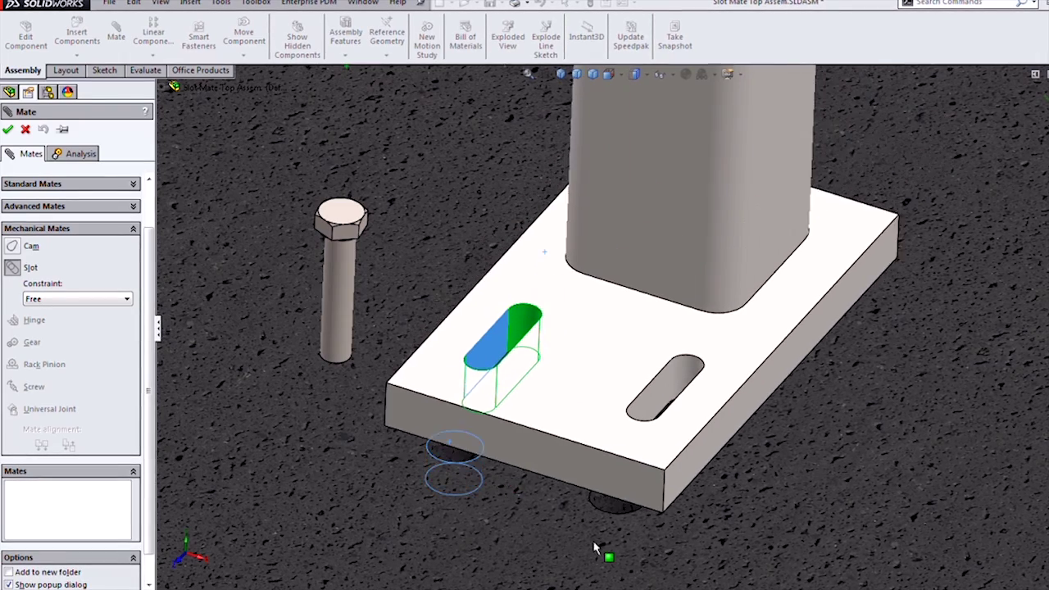
{"action": "left_click", "coordinate": [90, 299]}
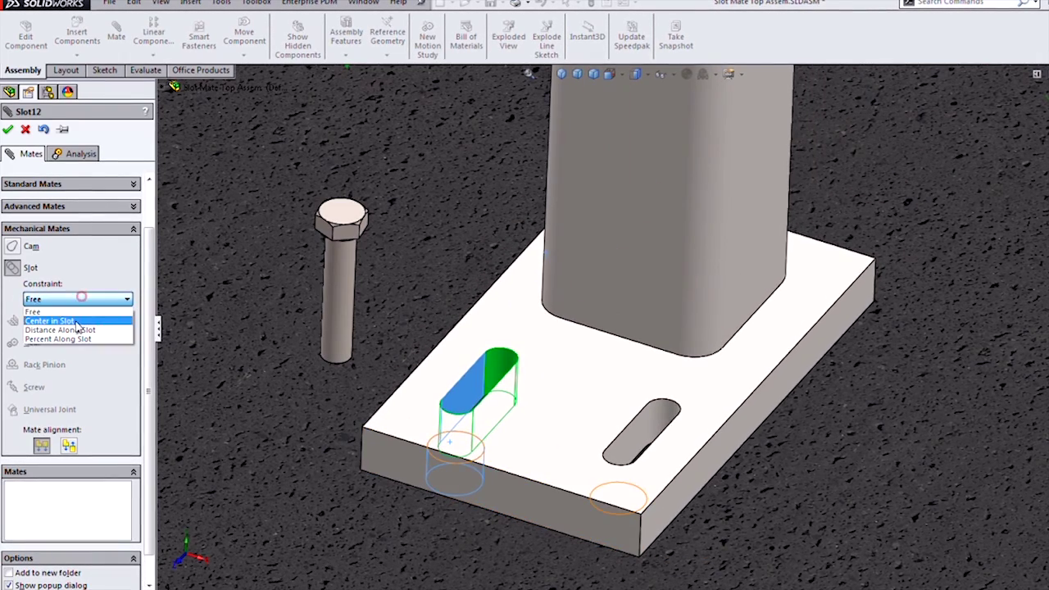
{"action": "left_click", "coordinate": [74, 322]}
{"action": "left_click", "coordinate": [7, 130]}
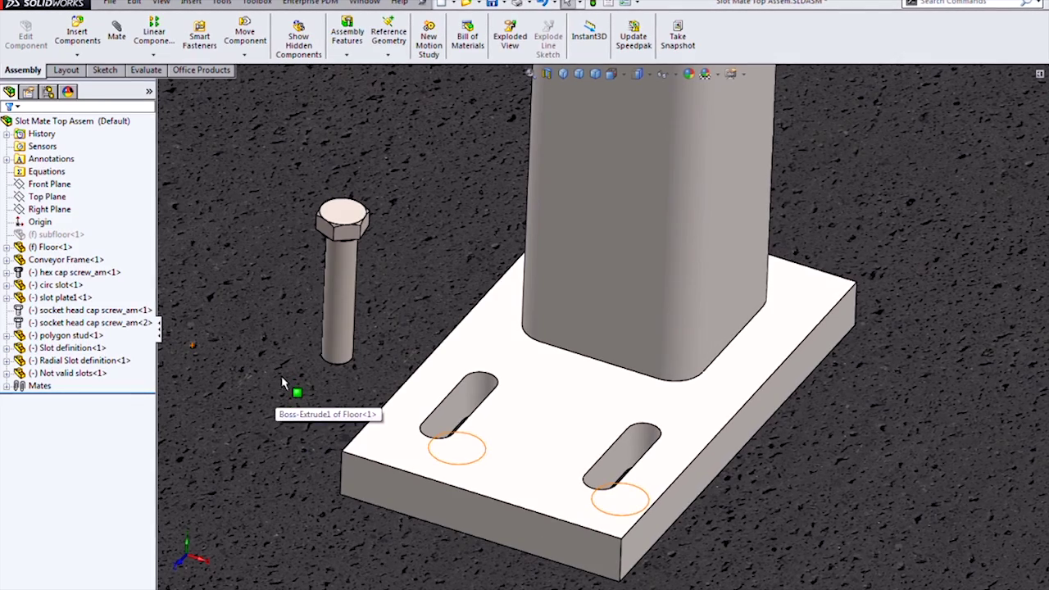
- Start a Free slot mate between the left slot face and the bolt, sliding the bolt along the slot
{"action": "left_click", "coordinate": [117, 37]}
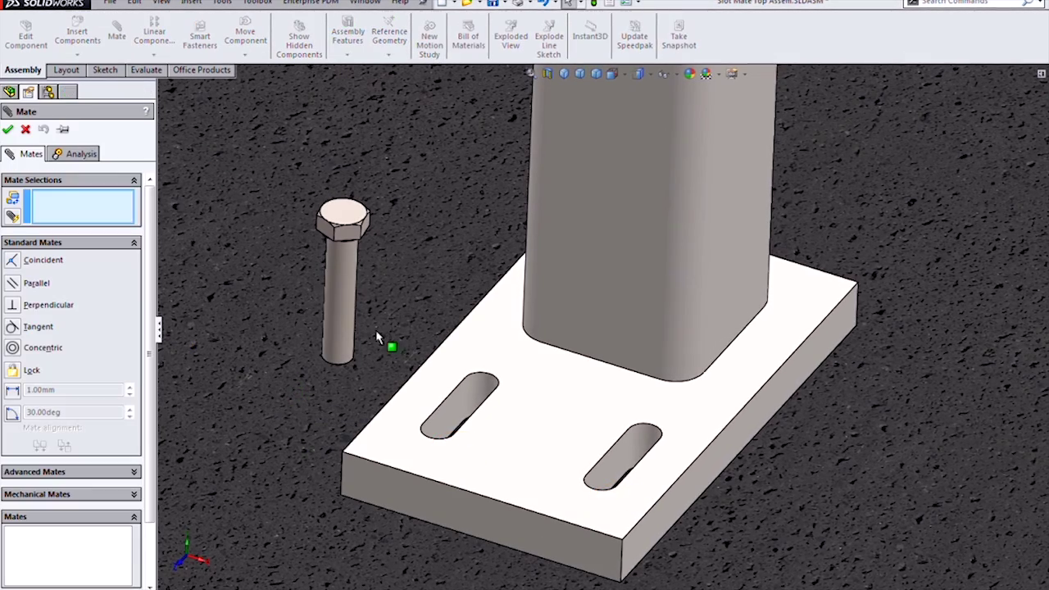
{"action": "left_click", "coordinate": [45, 494]}
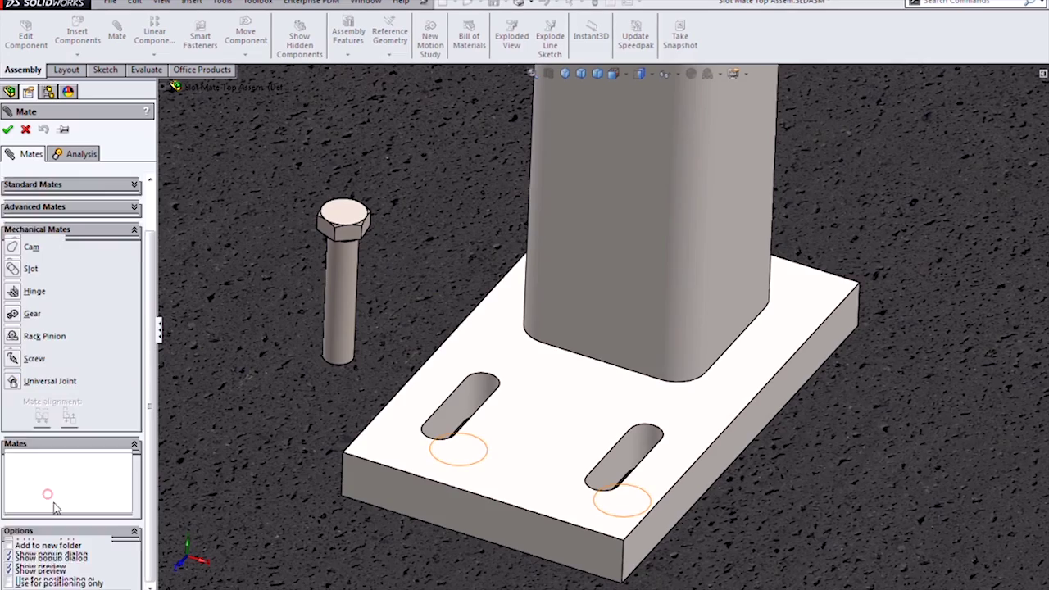
{"action": "left_click", "coordinate": [17, 269]}
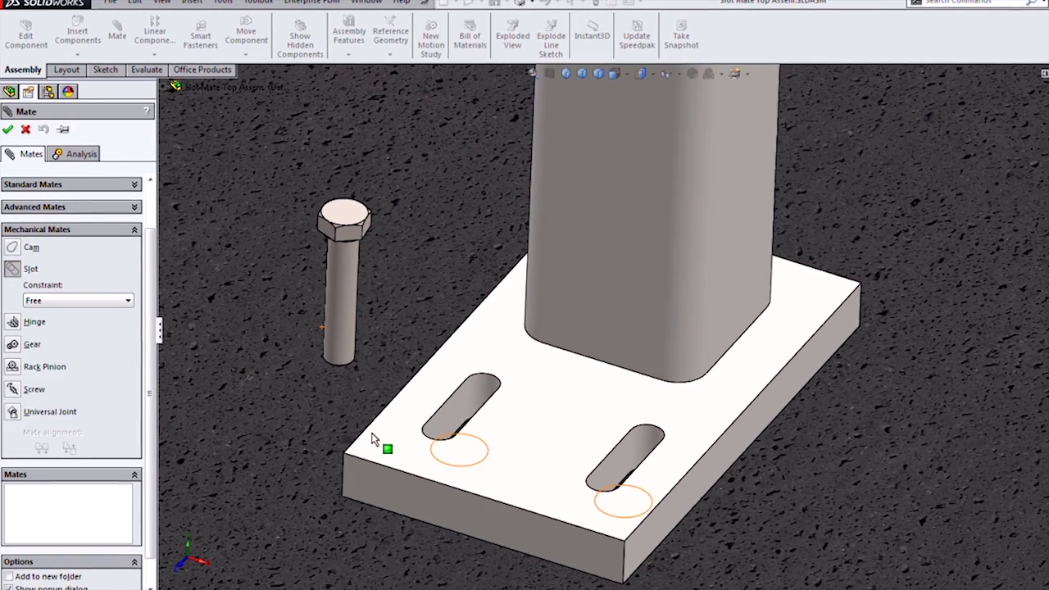
{"action": "left_click", "coordinate": [450, 418]}
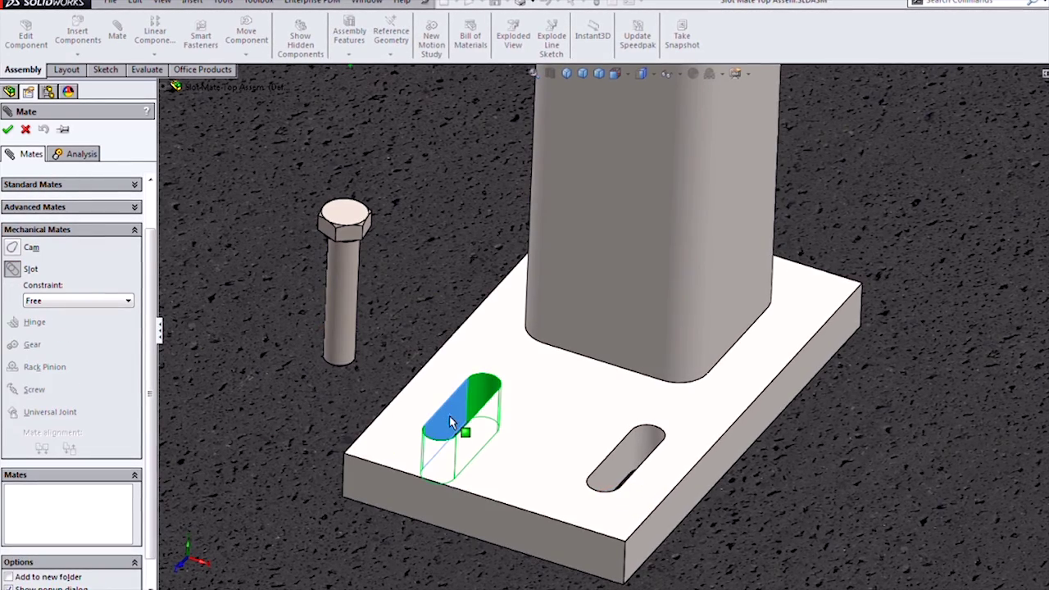
{"action": "left_click", "coordinate": [349, 302]}
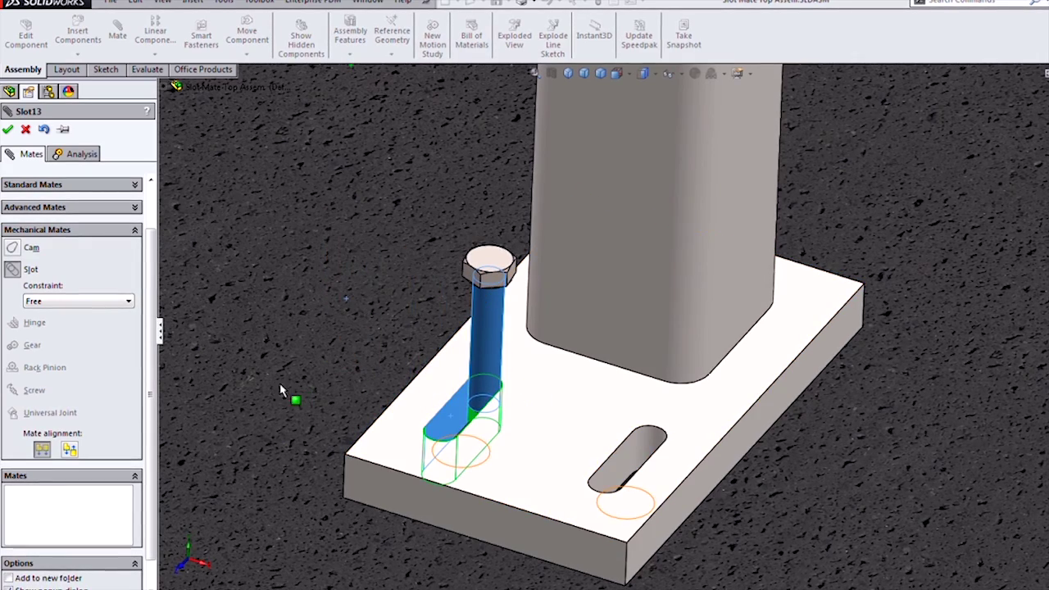
{"action": "left_click", "coordinate": [55, 301]}
{"action": "left_click", "coordinate": [54, 301]}
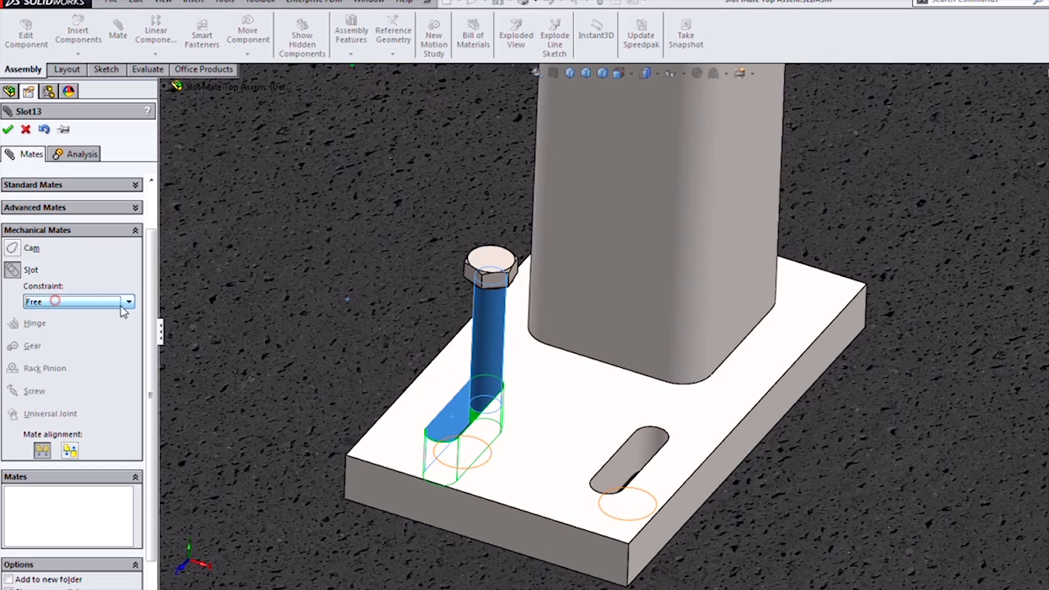
{"action": "left_click_drag", "start_coordinate": [490, 315], "coordinate": [418, 374]}
- Try Center in Slot and a 5 mm distance, then set 20 percent along the slot with Flip dimension
{"action": "left_click", "coordinate": [69, 301]}
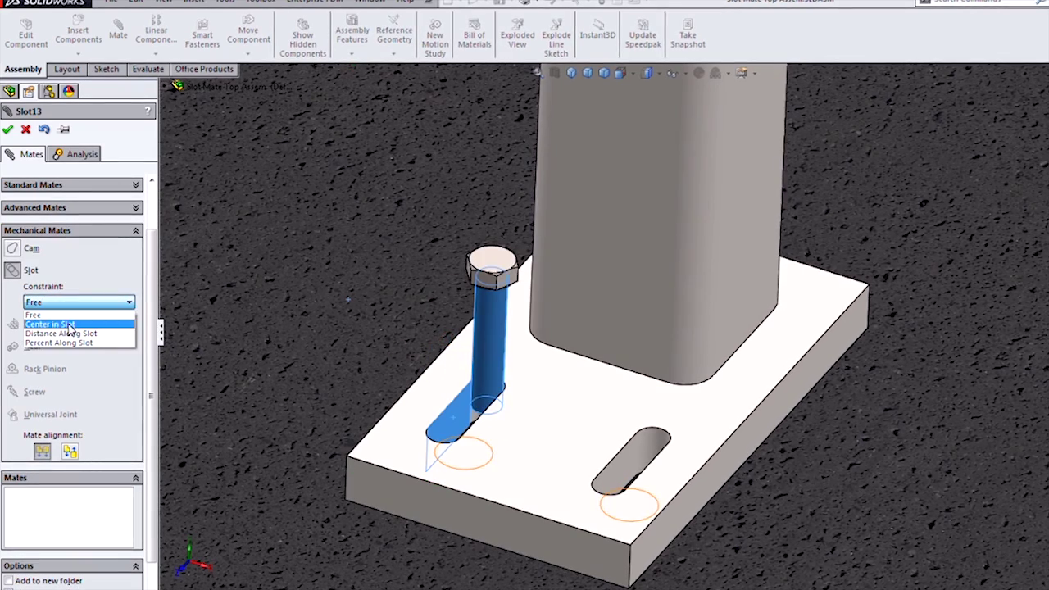
{"action": "left_click", "coordinate": [69, 325]}
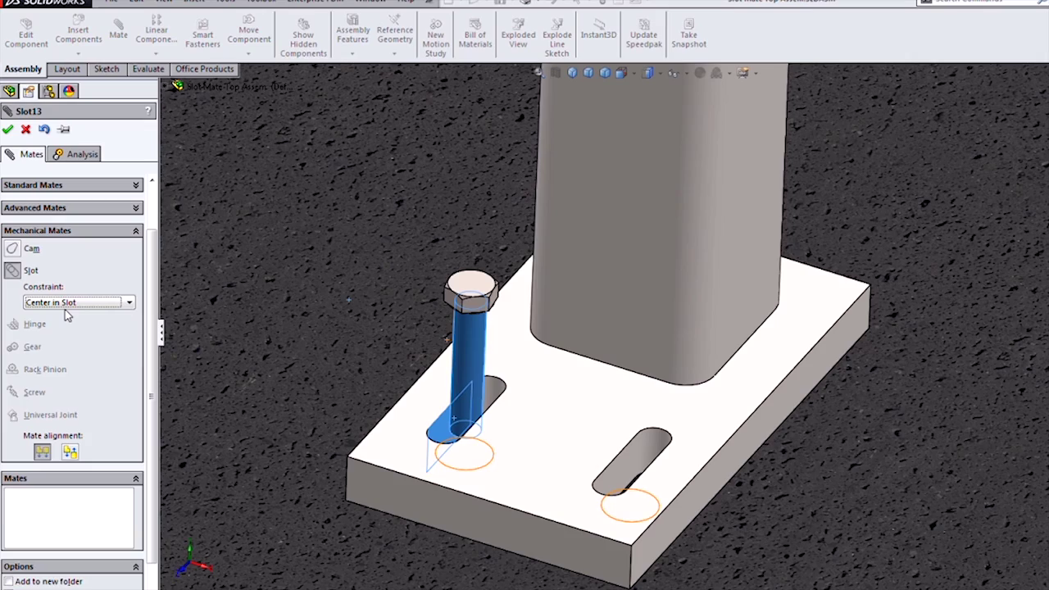
{"action": "key", "text": "Down"}
{"action": "key", "text": "Down"}
{"action": "left_click", "coordinate": [62, 303]}
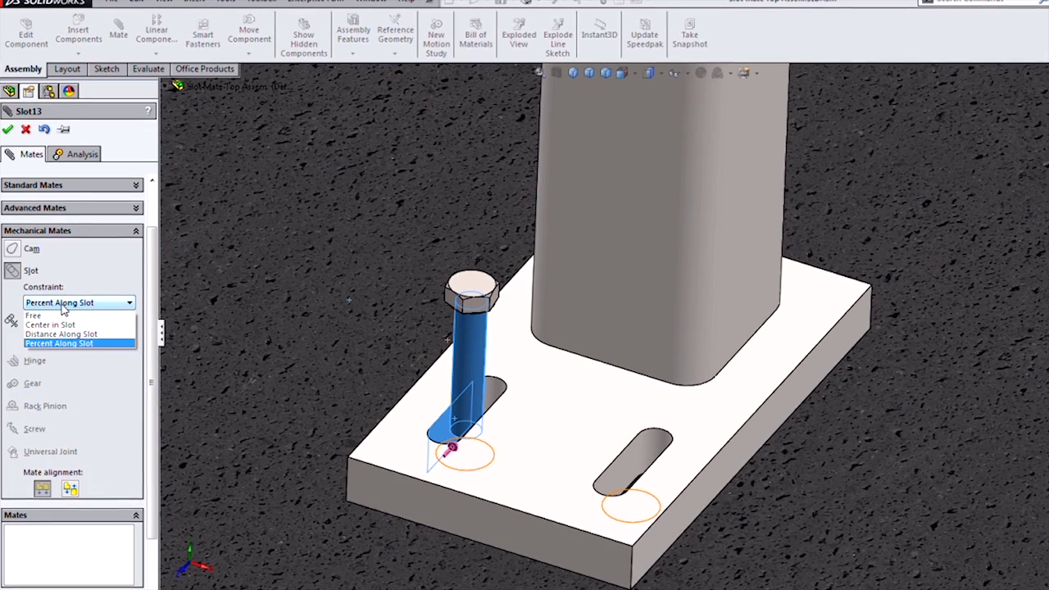
{"action": "left_click", "coordinate": [66, 333]}
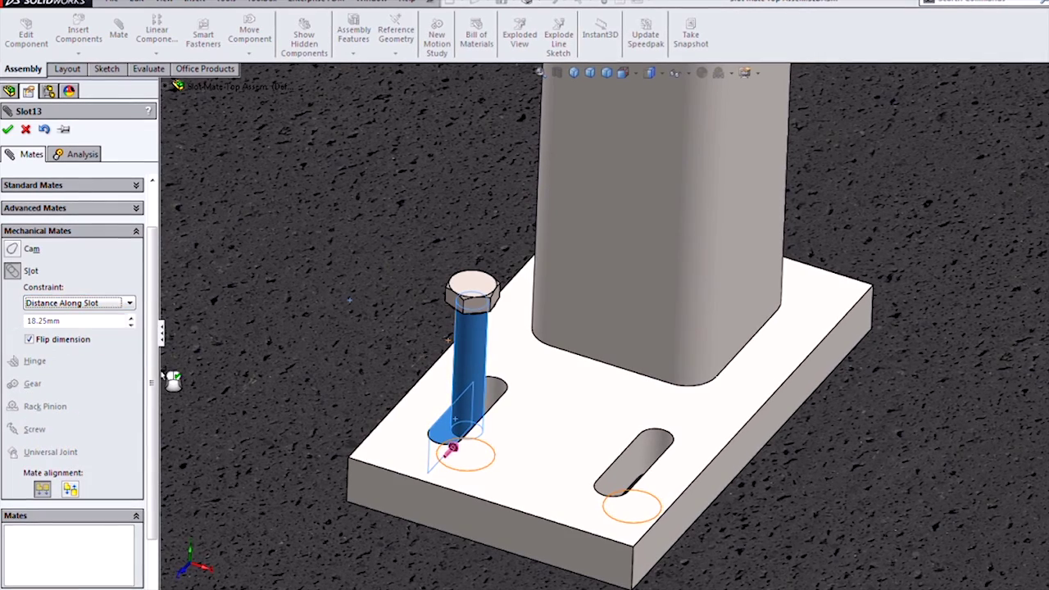
{"action": "key", "text": "Tab"}
{"action": "type", "text": "5"}
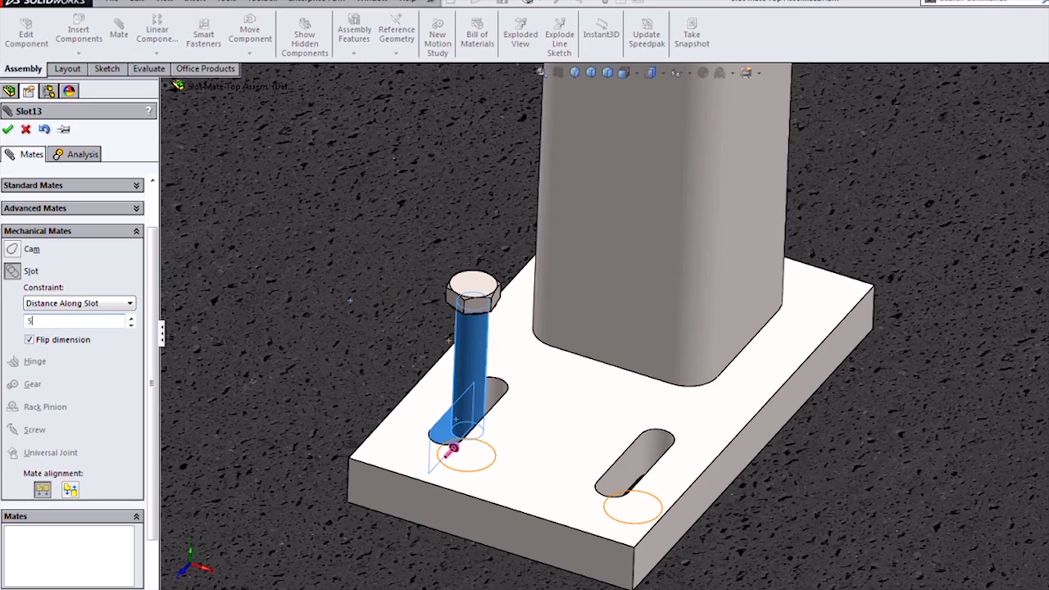
{"action": "key", "text": "Tab"}
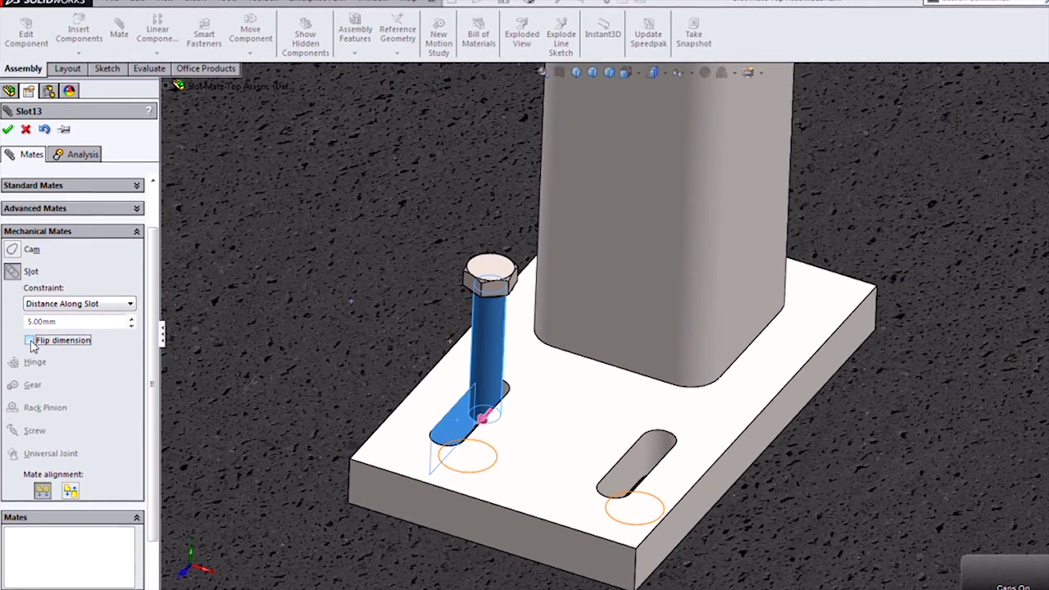
{"action": "left_click", "coordinate": [45, 305]}
{"action": "left_click", "coordinate": [59, 344]}
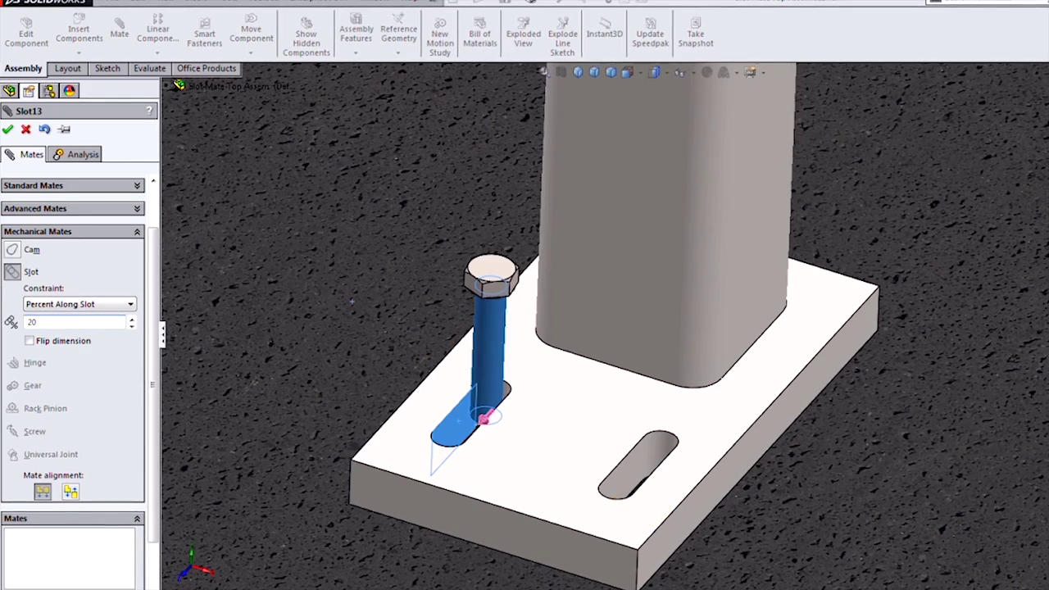
{"action": "key", "text": "Tab"}
{"action": "left_click", "coordinate": [29, 342]}
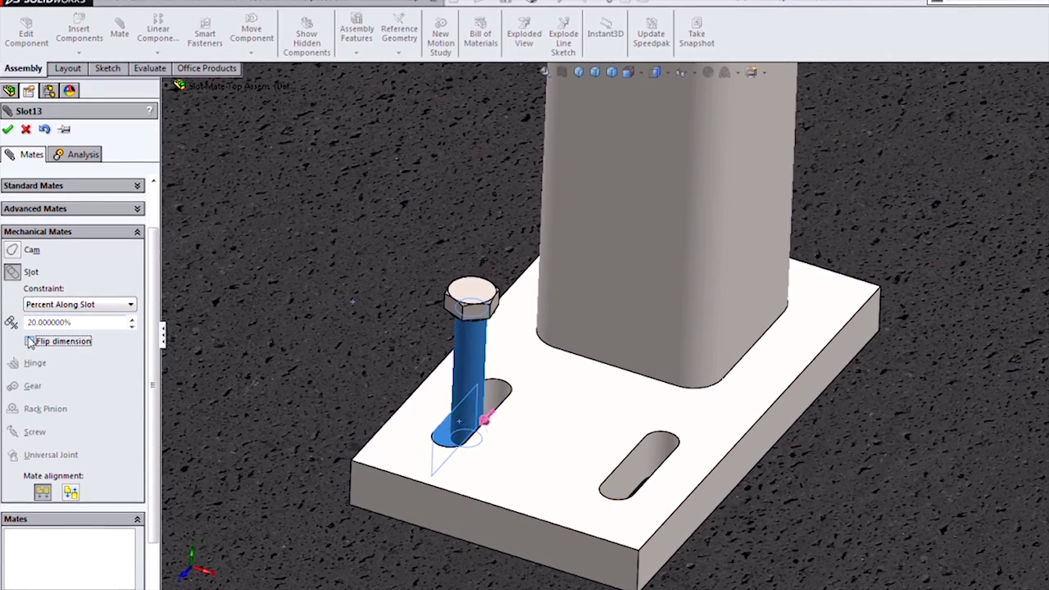
- Confirm the bolt's slot mate and restore the polygon stud's saved view 6
{"action": "left_click", "coordinate": [8, 131]}
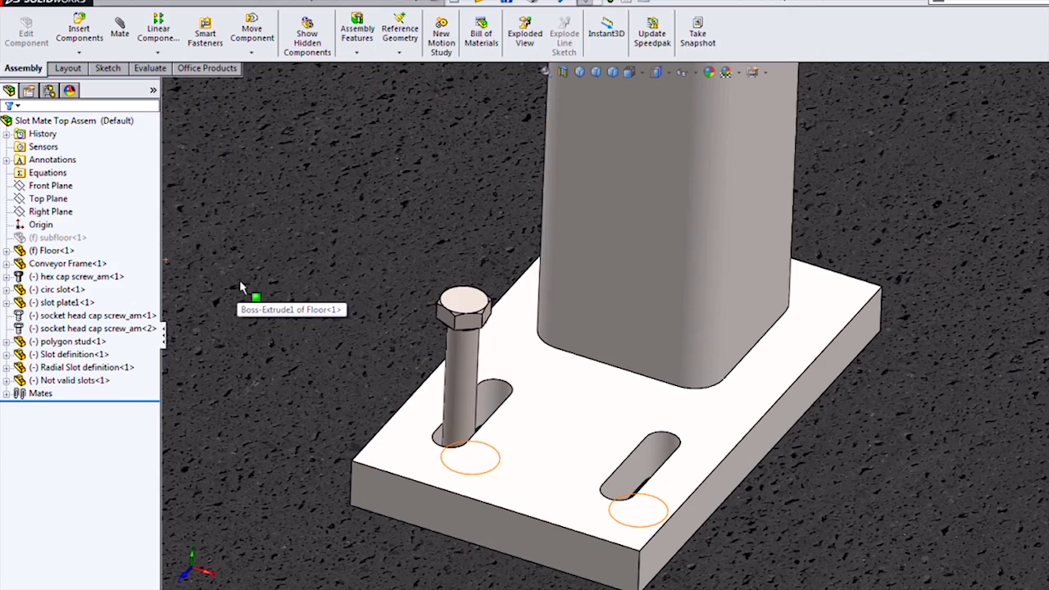
{"action": "key", "text": "space"}
{"action": "left_click", "coordinate": [230, 304]}
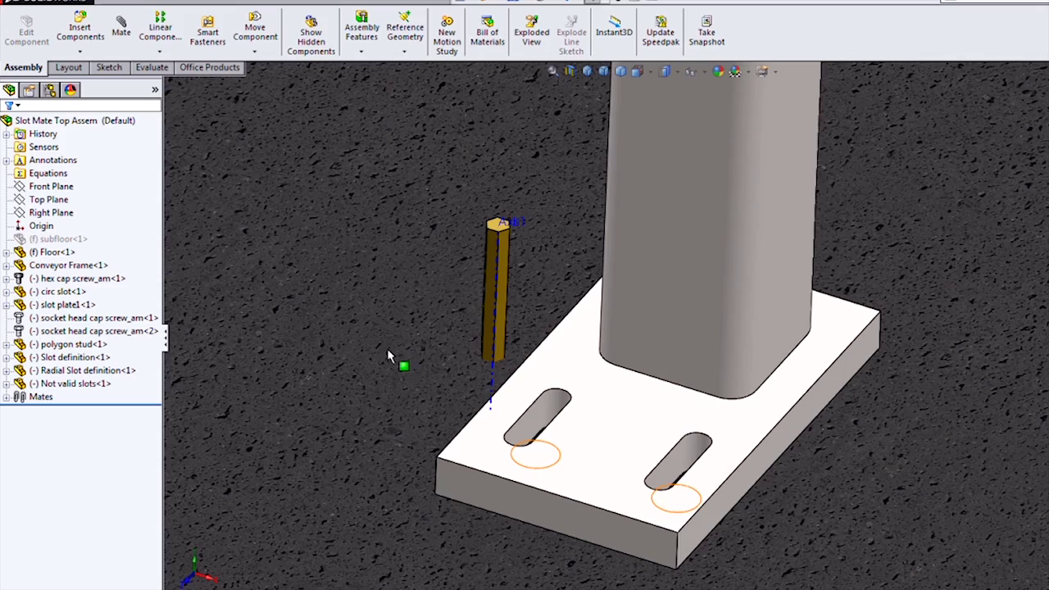
- Add a Free slot mate between the base plate's left slot face and the stud's axis
{"action": "left_click", "coordinate": [120, 31]}
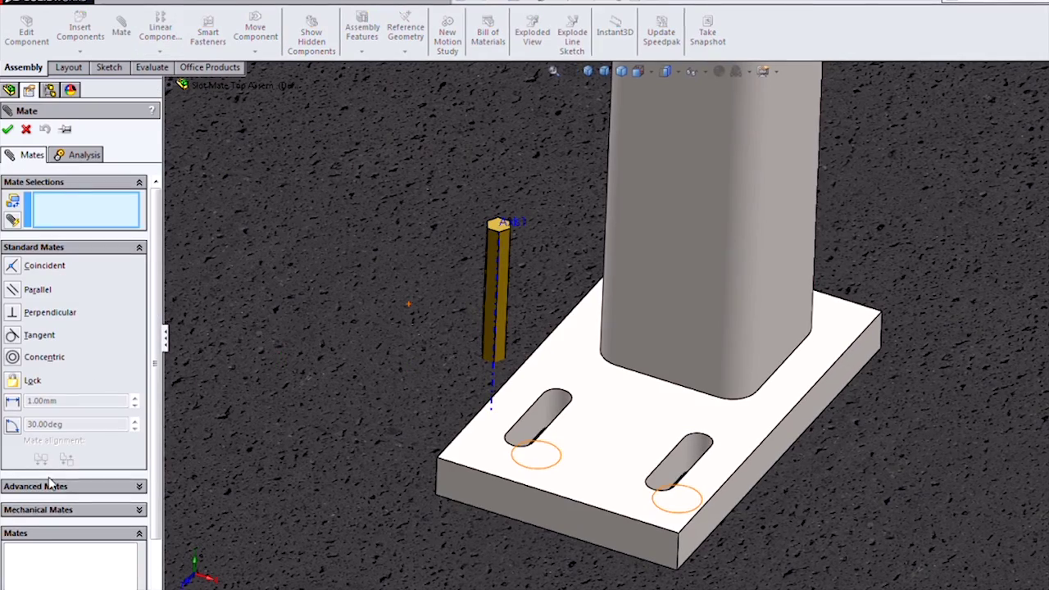
{"action": "left_click", "coordinate": [38, 508]}
{"action": "left_click", "coordinate": [31, 275]}
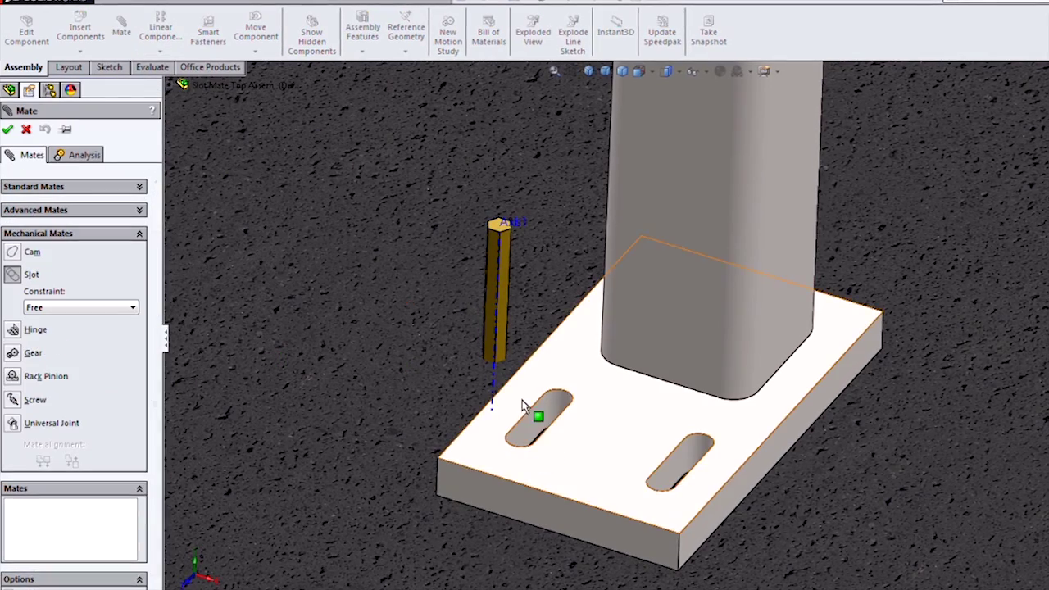
{"action": "left_click", "coordinate": [536, 422]}
{"action": "left_click", "coordinate": [498, 328]}
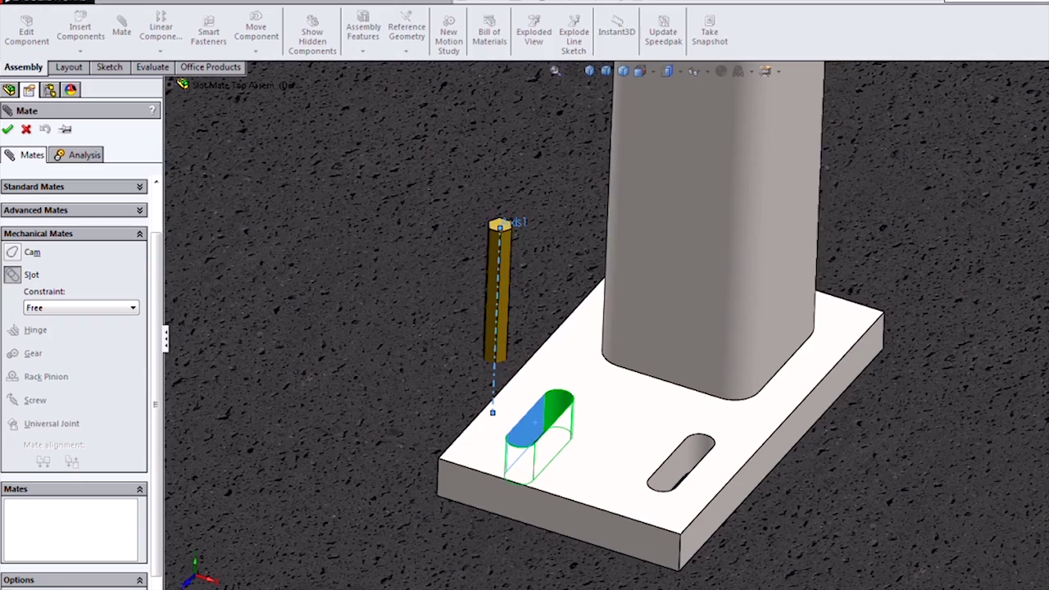
{"action": "left_click", "coordinate": [9, 130]}
- Slot-mate the plate's M14 slot to the slot boss below, then slide the plate back and forth
{"action": "key", "text": "space"}
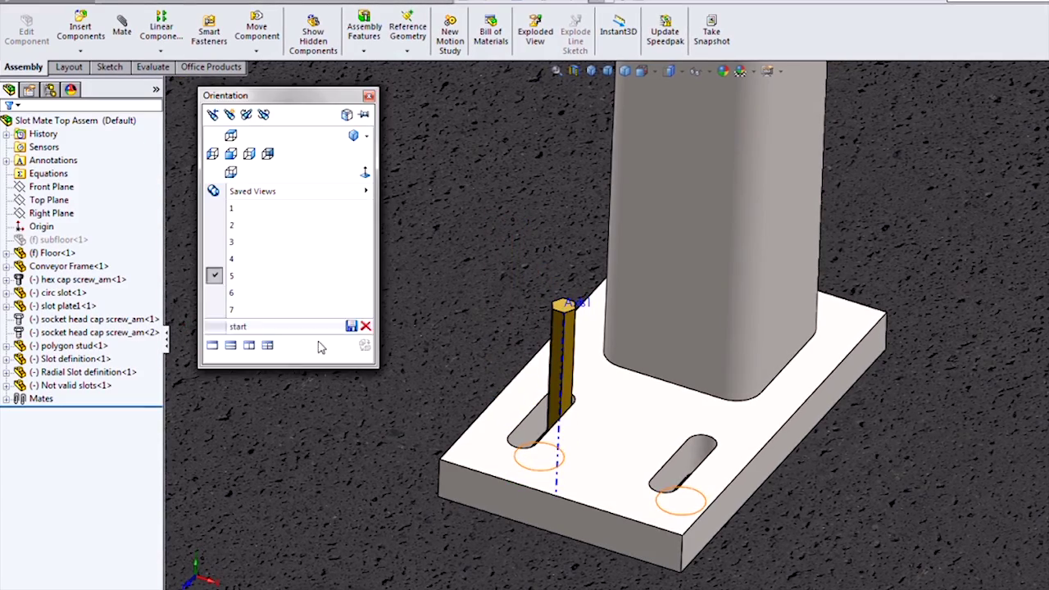
{"action": "key", "text": "Return"}
{"action": "middle_click_drag", "start_coordinate": [398, 367], "coordinate": [515, 398]}
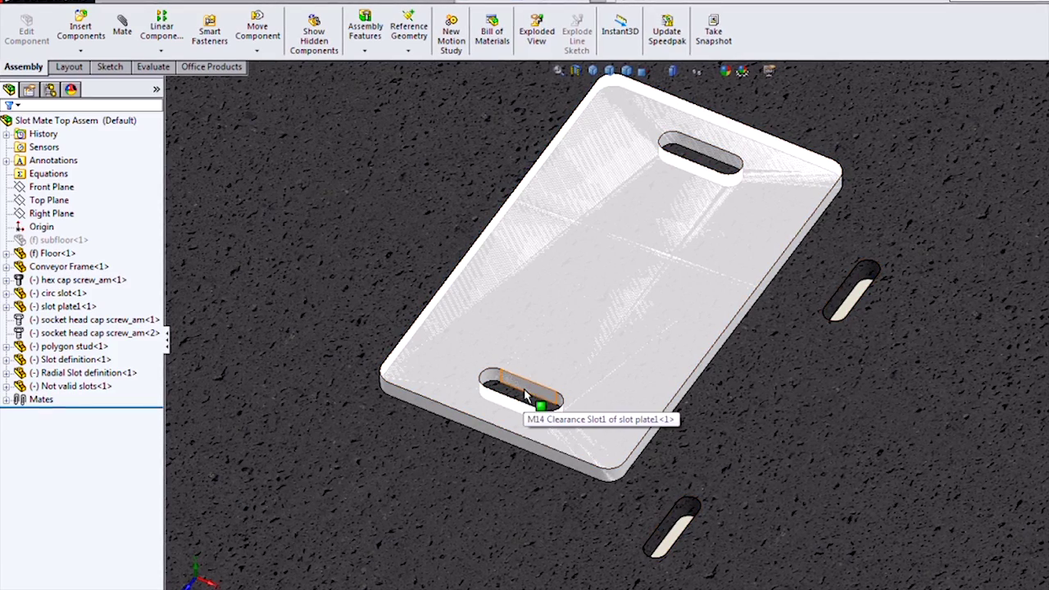
{"action": "left_click", "coordinate": [122, 30]}
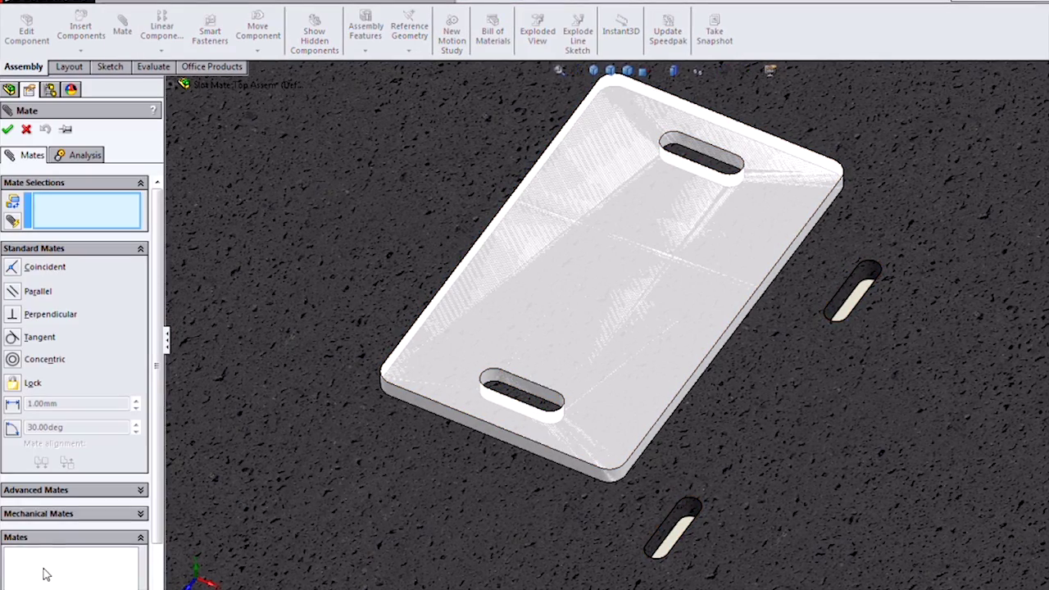
{"action": "left_click", "coordinate": [38, 512]}
{"action": "left_click", "coordinate": [31, 275]}
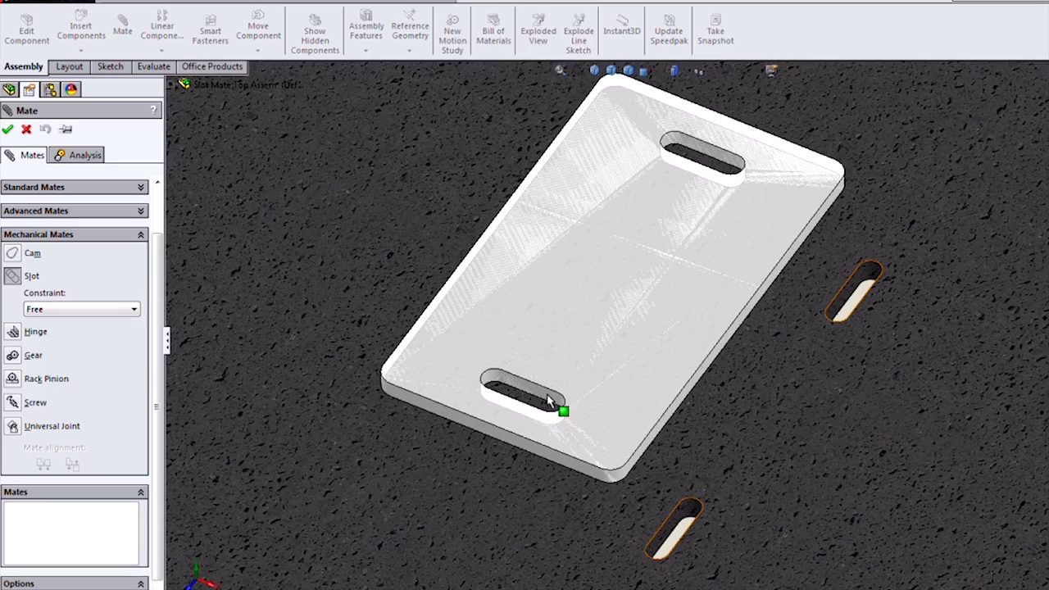
{"action": "left_click", "coordinate": [547, 402]}
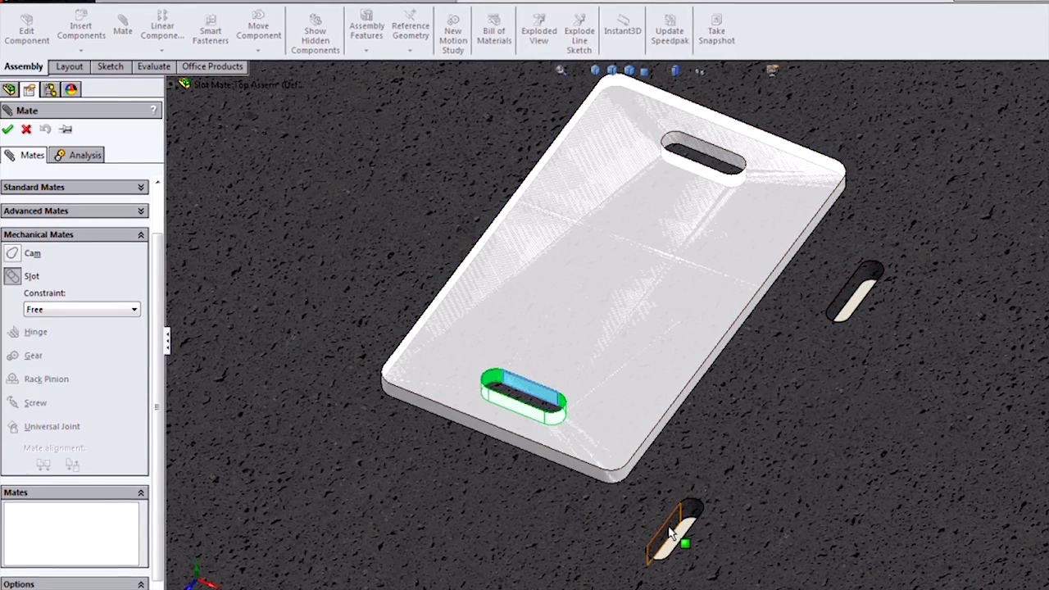
{"action": "left_click", "coordinate": [670, 534]}
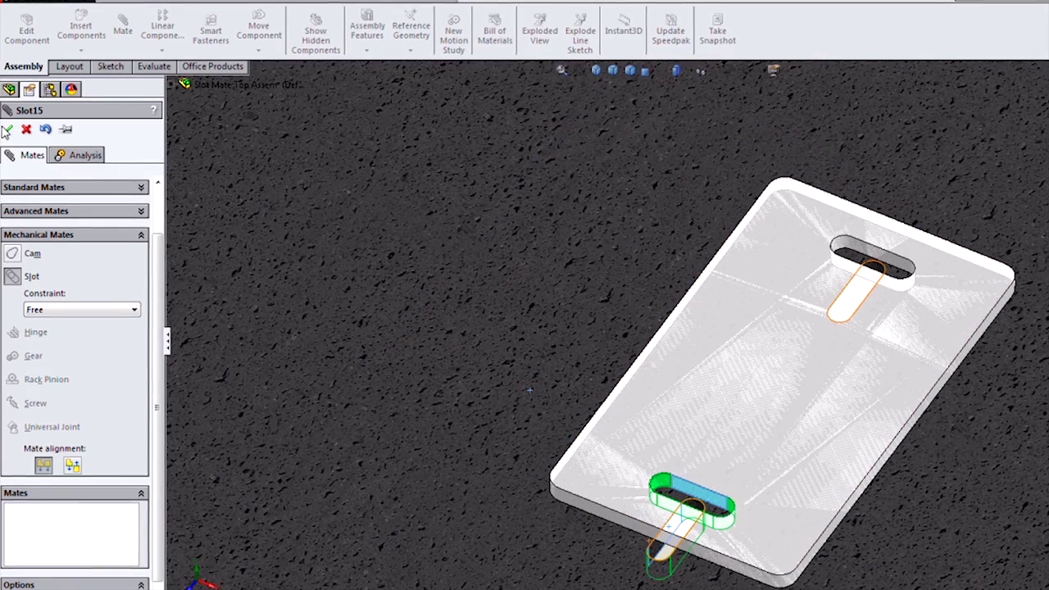
{"action": "left_click", "coordinate": [8, 129]}
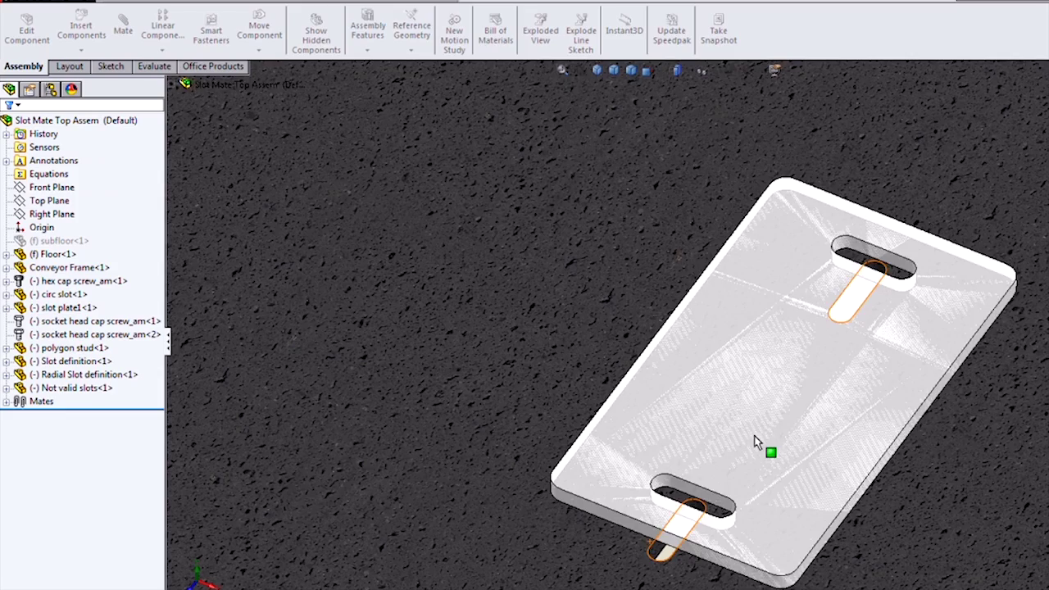
{"action": "left_click_drag", "start_coordinate": [755, 442], "coordinate": [663, 394]}
{"action": "left_click_drag", "start_coordinate": [640, 490], "coordinate": [632, 444]}
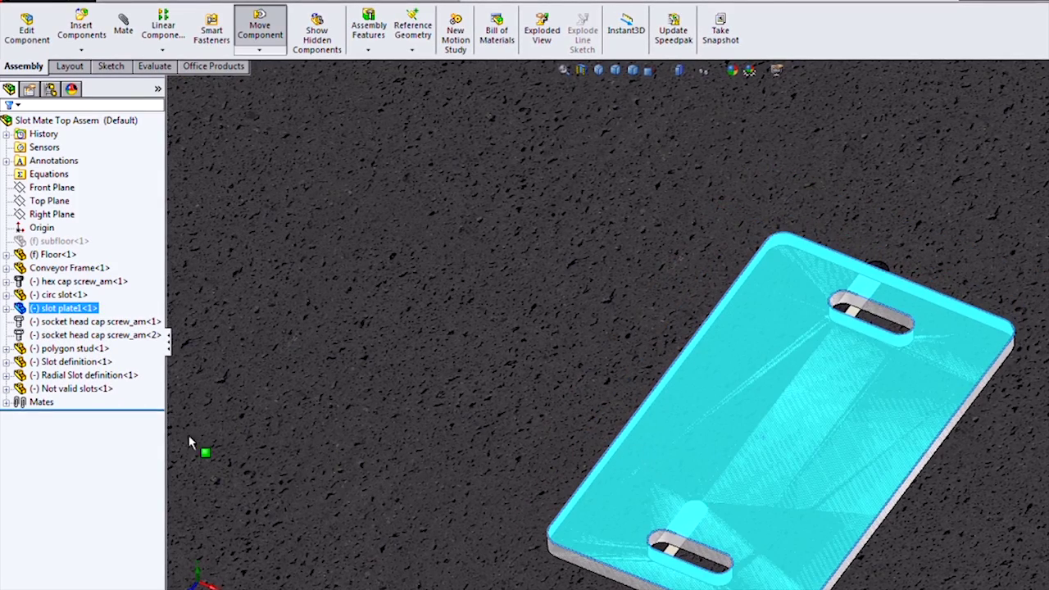
- Add a slot mate between the round plate's curved slot face and its mating geometry
{"action": "key", "text": "space"}
{"action": "double_click", "coordinate": [314, 488]}
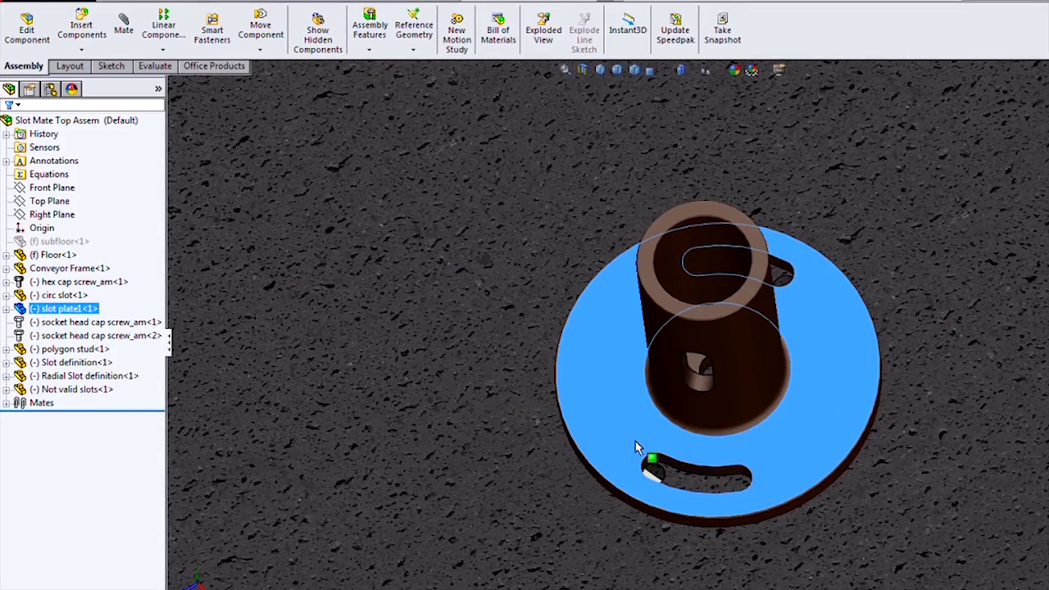
{"action": "left_click_drag", "start_coordinate": [637, 446], "coordinate": [750, 463]}
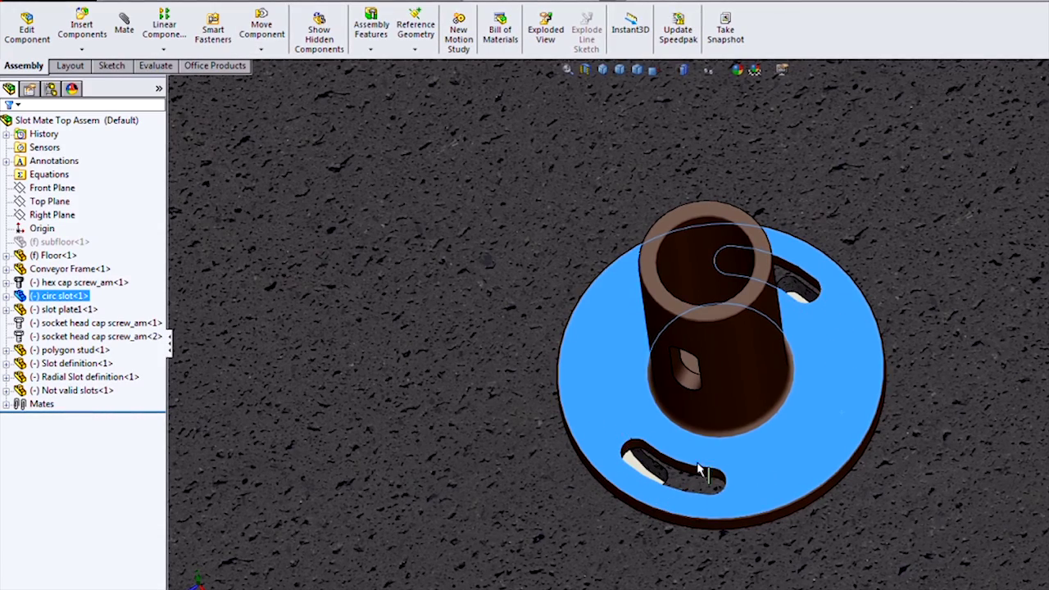
{"action": "left_click", "coordinate": [696, 473]}
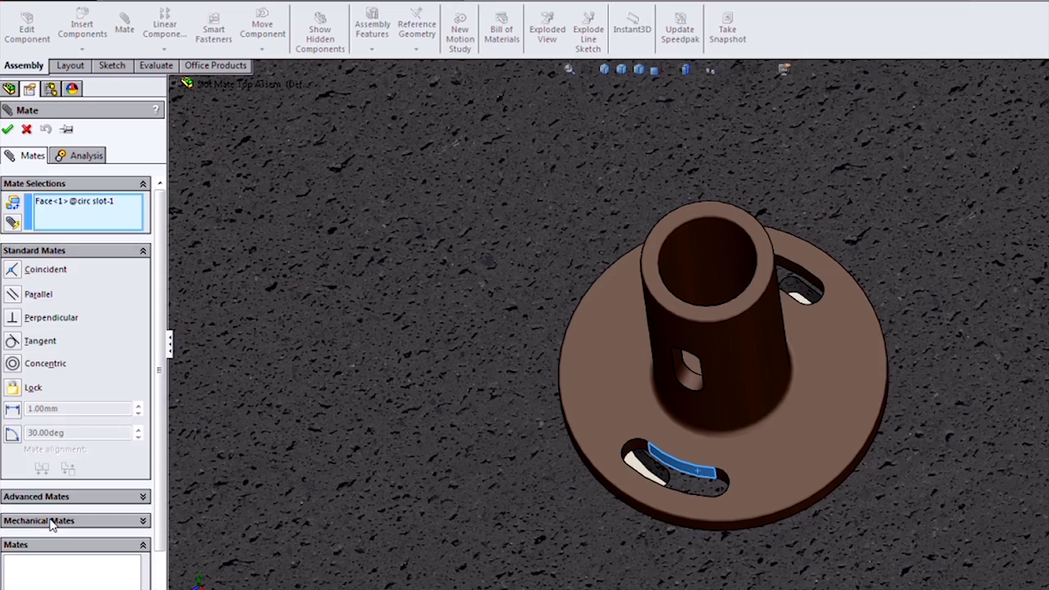
{"action": "left_click", "coordinate": [47, 522]}
{"action": "left_click", "coordinate": [15, 279]}
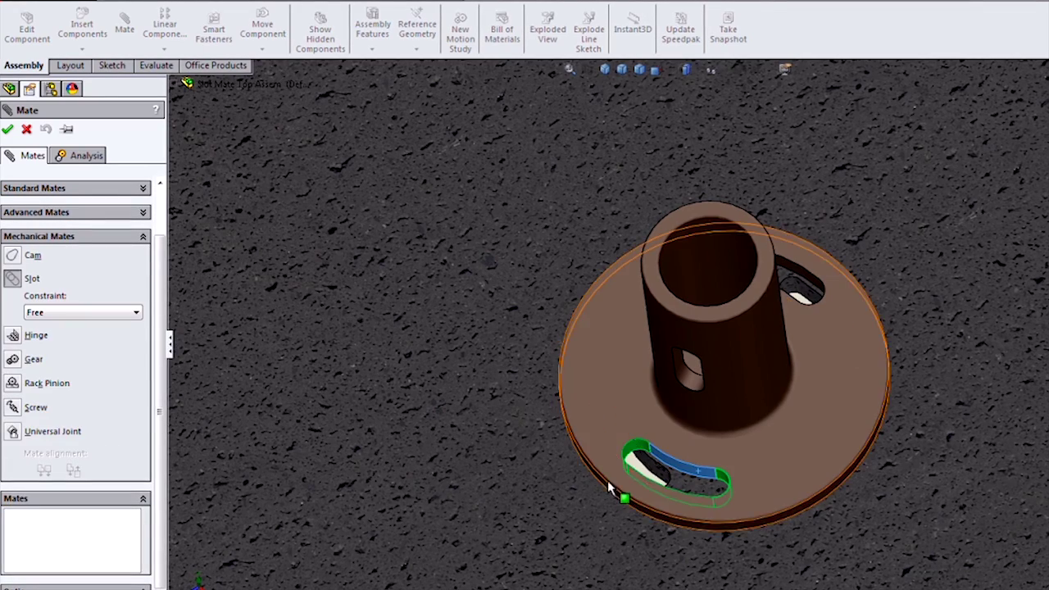
{"action": "left_click", "coordinate": [647, 467]}
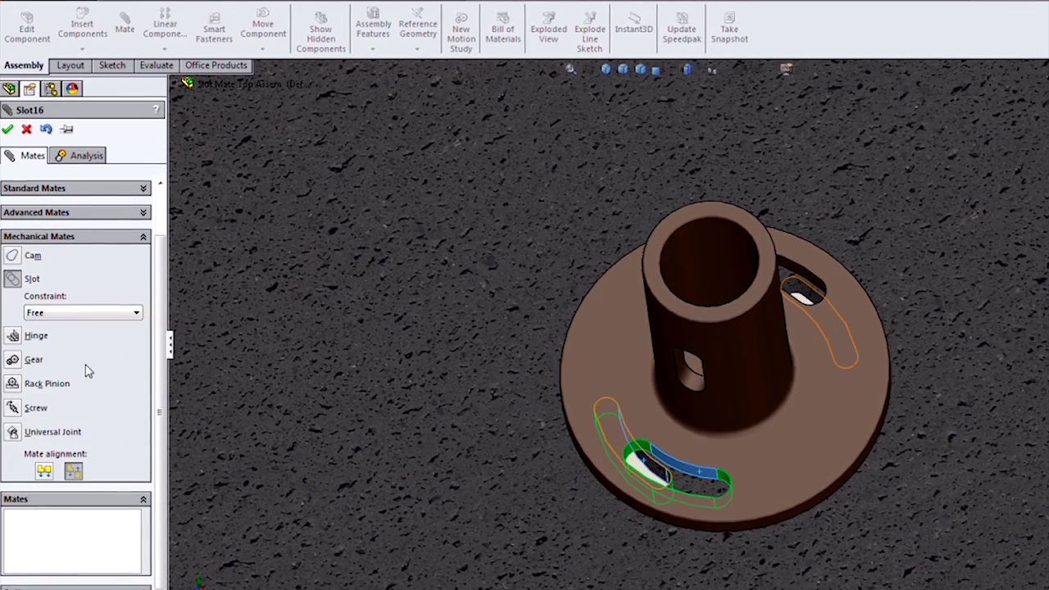
{"action": "left_click", "coordinate": [8, 129]}
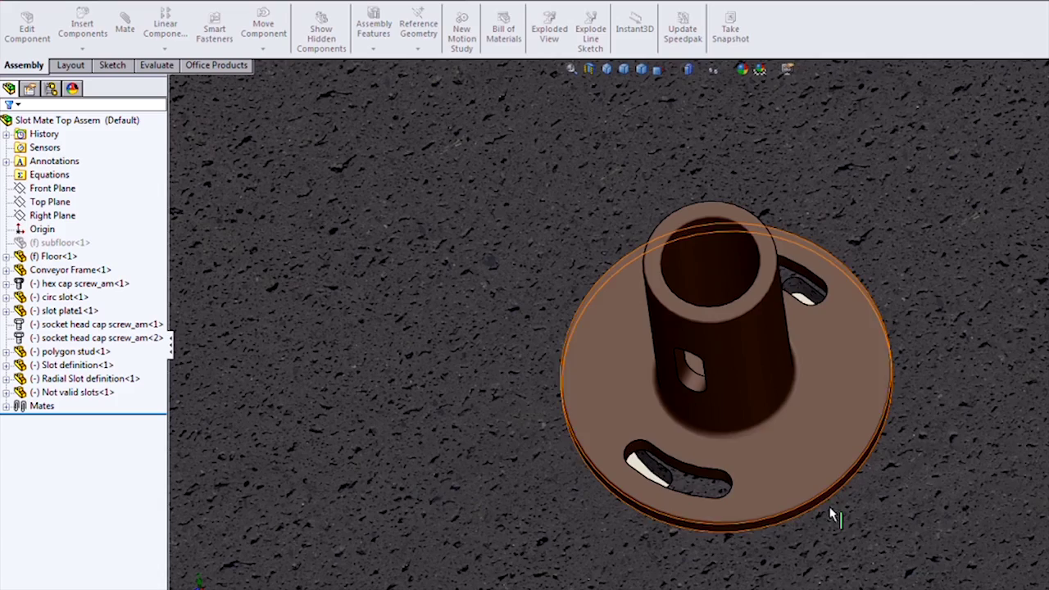
- Rotate the round plate around the cylinder to test the curved slot mate
{"action": "left_click", "coordinate": [806, 485]}
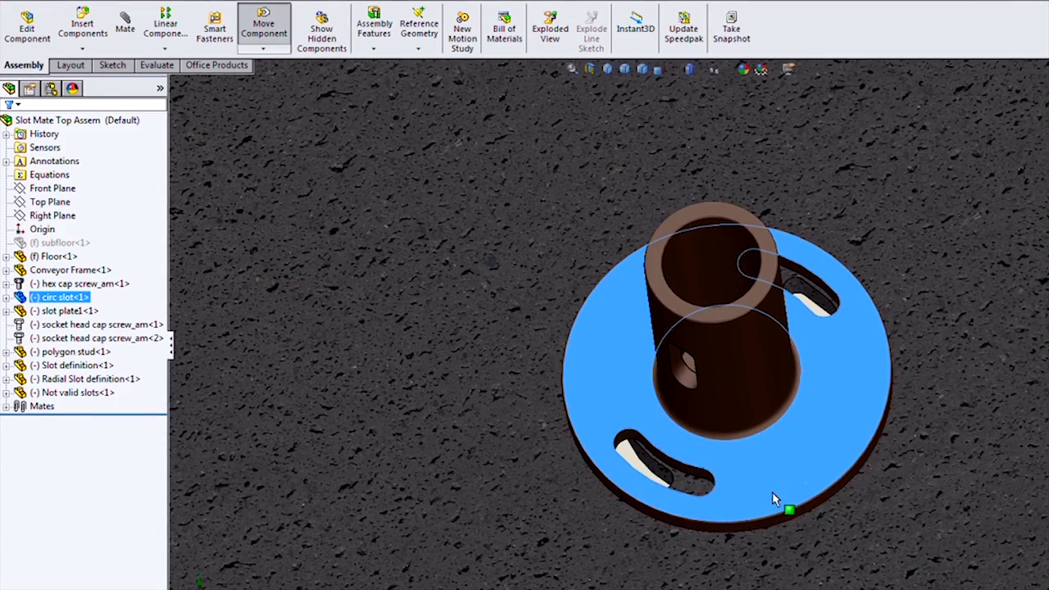
{"action": "left_click_drag", "start_coordinate": [773, 494], "coordinate": [919, 510]}
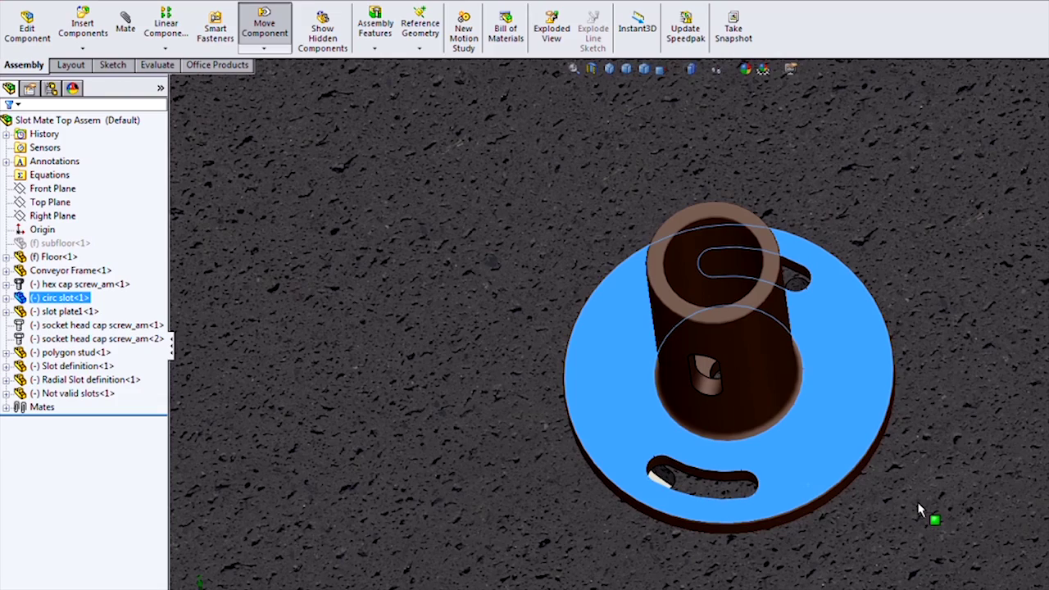
{"action": "key", "text": "Escape"}
- From a low side angle, drag the socket head cap screw up the cylinder's vertical slot
{"action": "middle_click_drag", "start_coordinate": [711, 528], "coordinate": [577, 227]}
{"action": "left_click", "coordinate": [501, 169]}
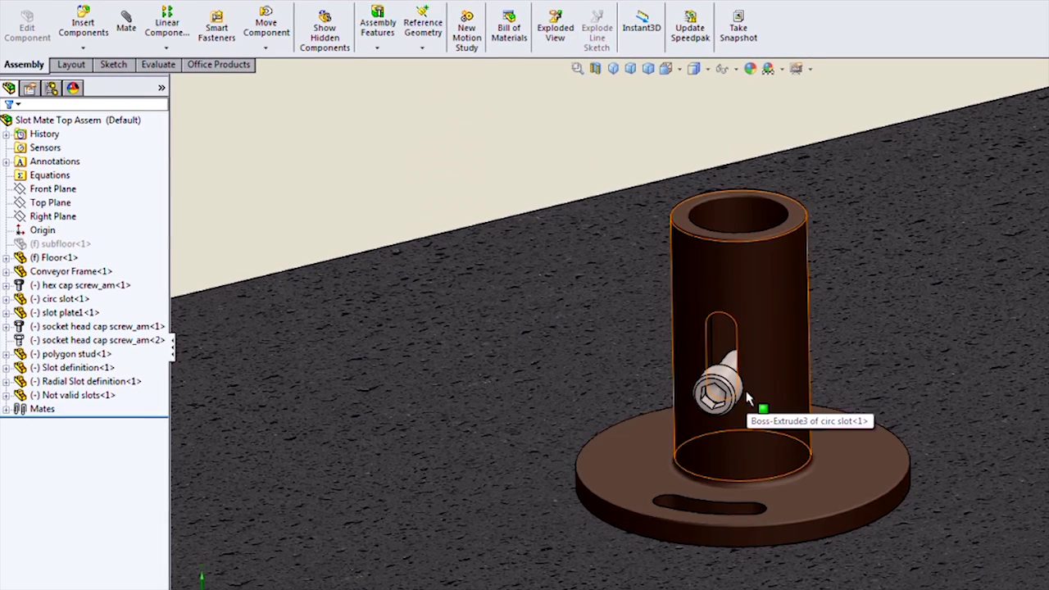
{"action": "scroll", "coordinate": [754, 402], "scroll_direction": "down", "scroll_amount": 5}
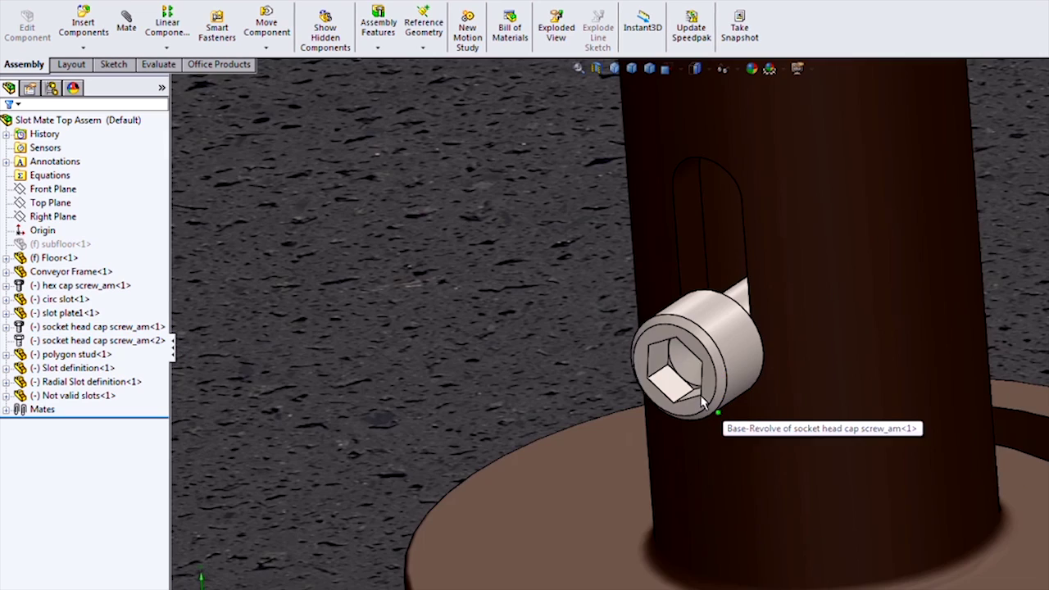
{"action": "left_click", "coordinate": [704, 407]}
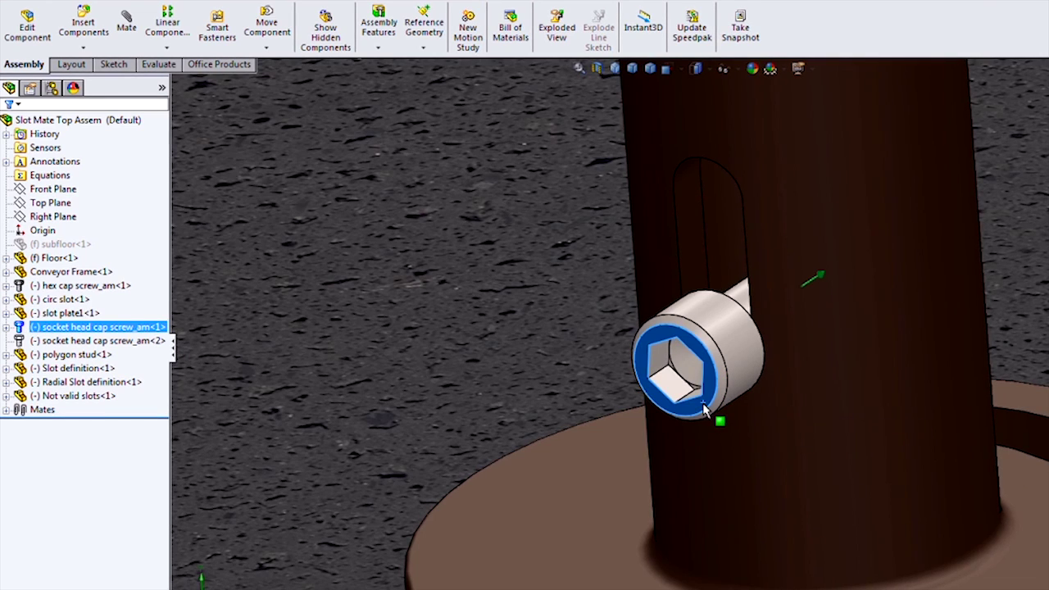
{"action": "left_click_drag", "start_coordinate": [706, 410], "coordinate": [732, 386]}
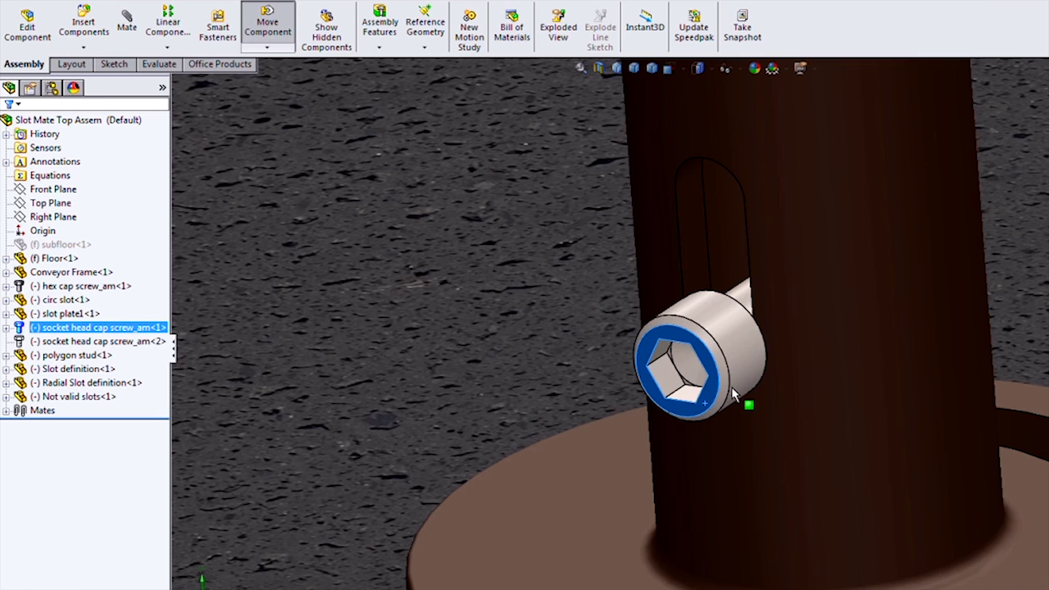